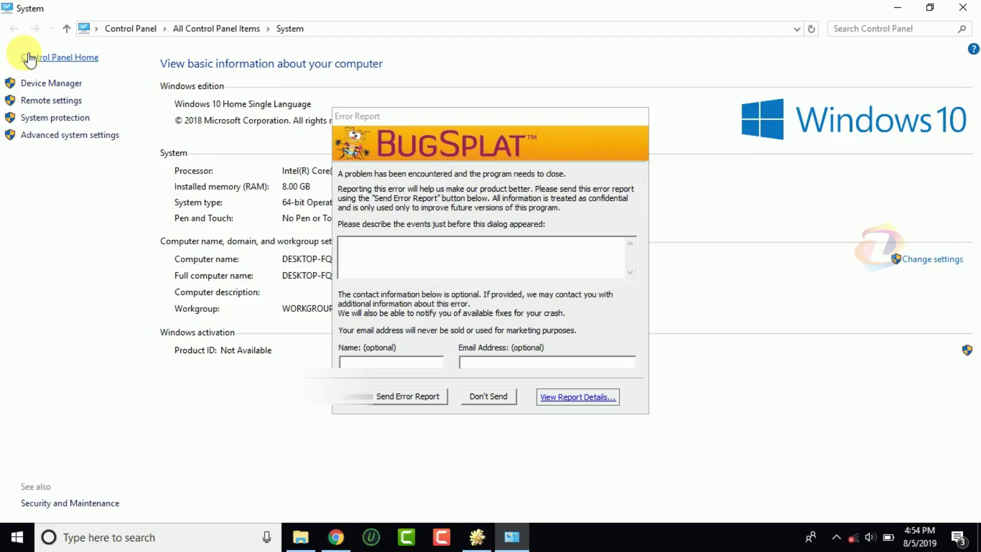
- Open Device Manager and show the driver properties of the Intel(R) HD Graphics Family display adapter
{"action": "left_click", "coordinate": [41, 84]}
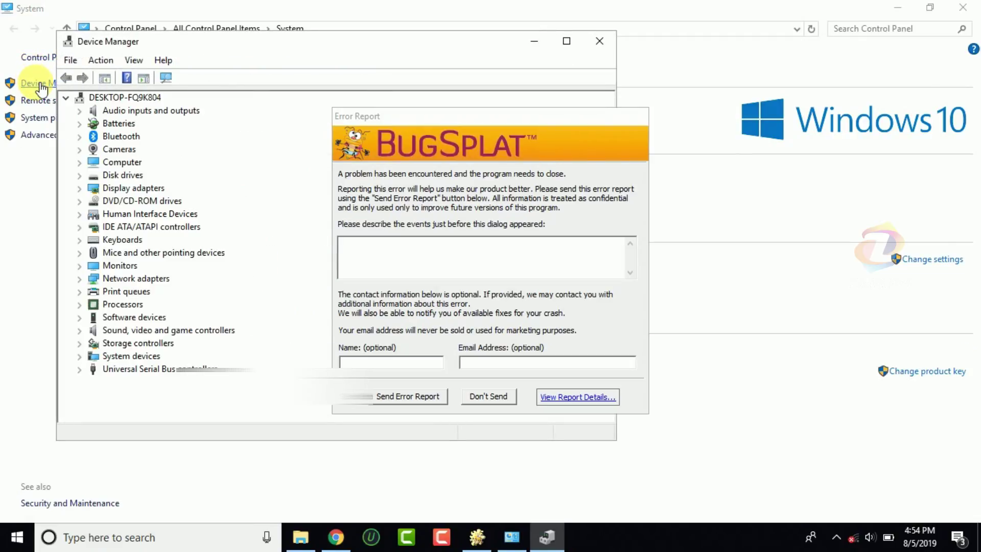
{"action": "left_click", "coordinate": [80, 188]}
{"action": "left_click", "coordinate": [117, 202]}
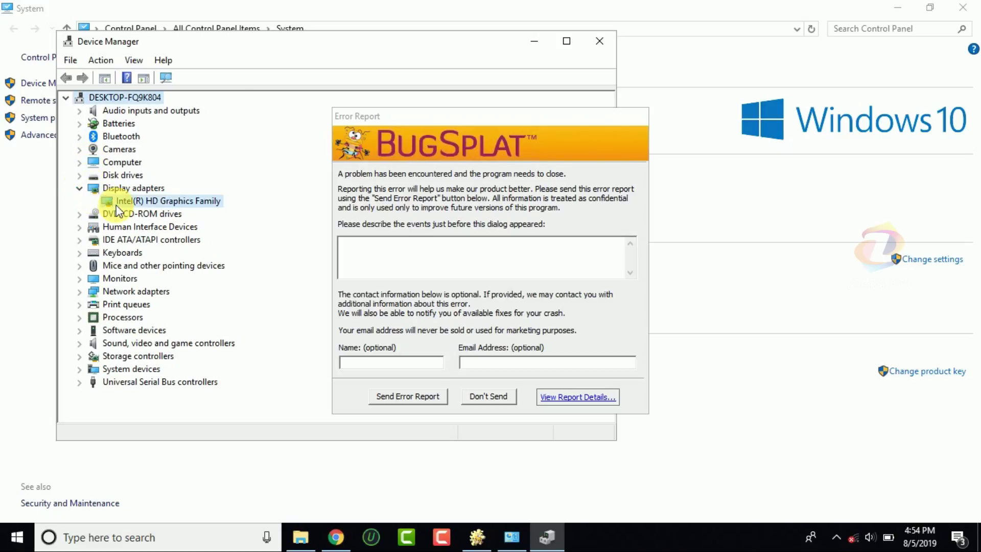
{"action": "right_click", "coordinate": [117, 205]}
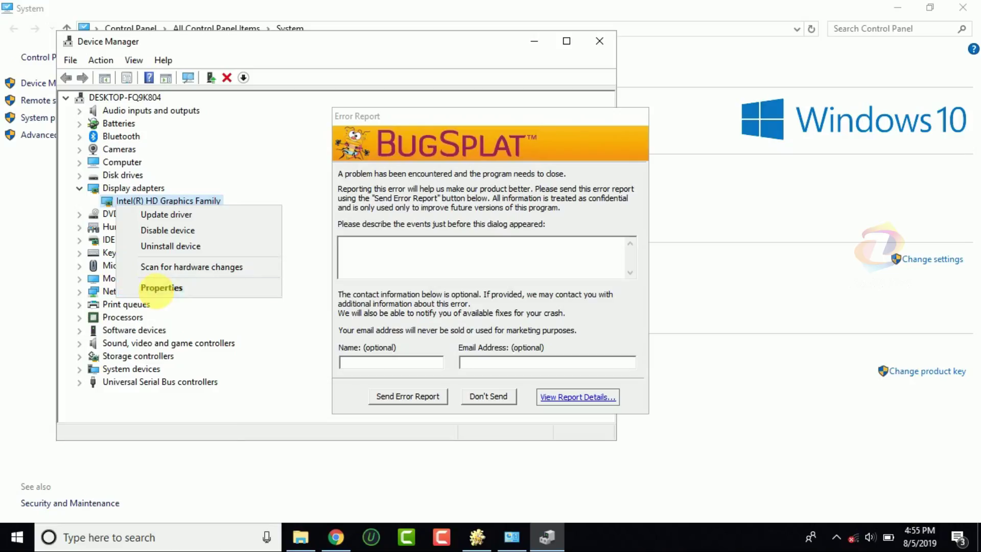
{"action": "left_click", "coordinate": [156, 288]}
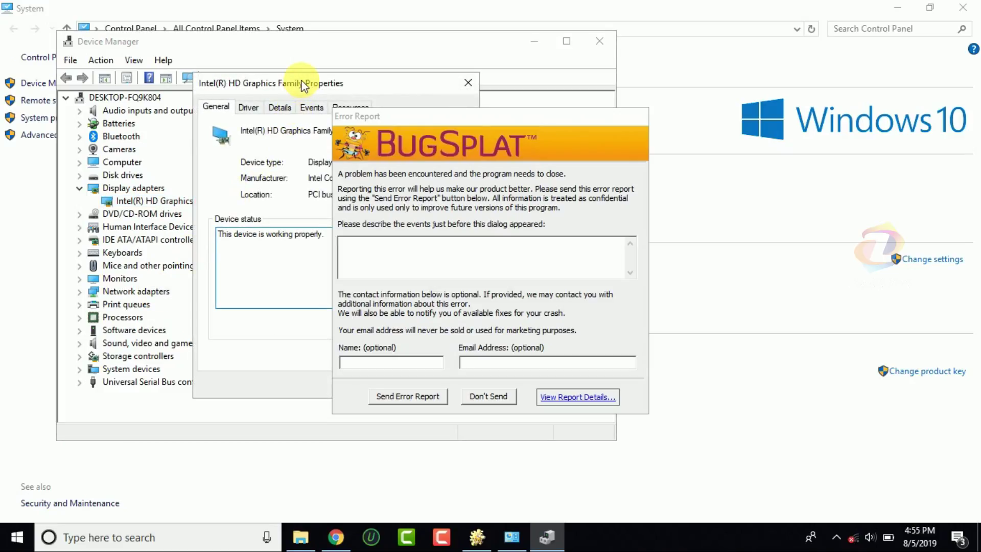
{"action": "left_click_drag", "start_coordinate": [303, 86], "coordinate": [190, 91]}
{"action": "left_click", "coordinate": [134, 116]}
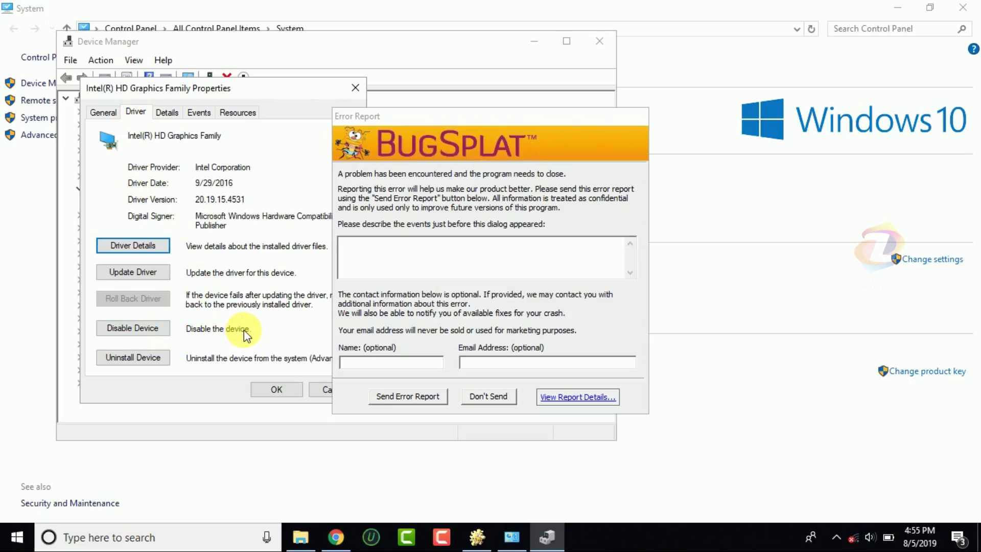
- Search automatically for an updated Intel graphics driver, including through Windows Update, and close the update settings
{"action": "left_click", "coordinate": [151, 277]}
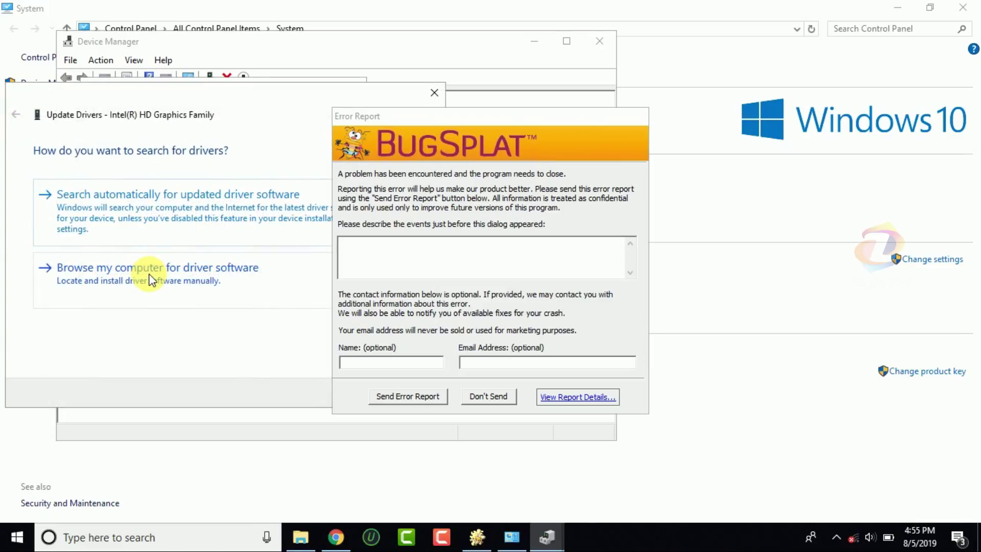
{"action": "left_click", "coordinate": [187, 217]}
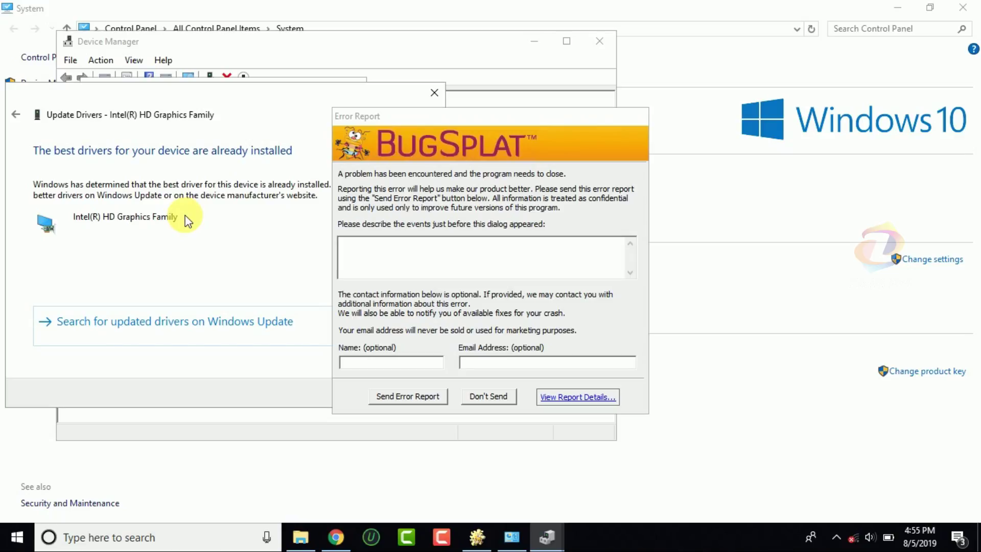
{"action": "left_click", "coordinate": [170, 340]}
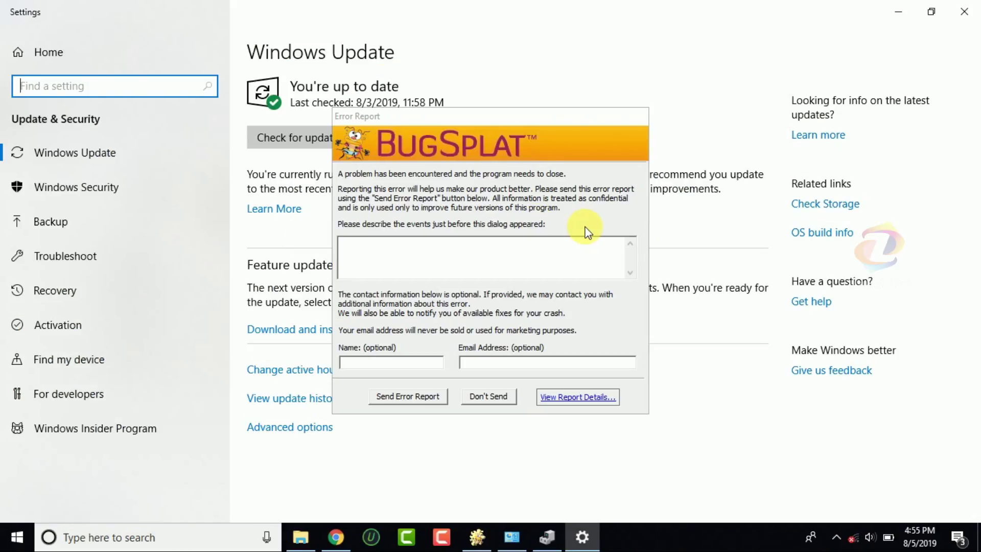
{"action": "left_click", "coordinate": [964, 11]}
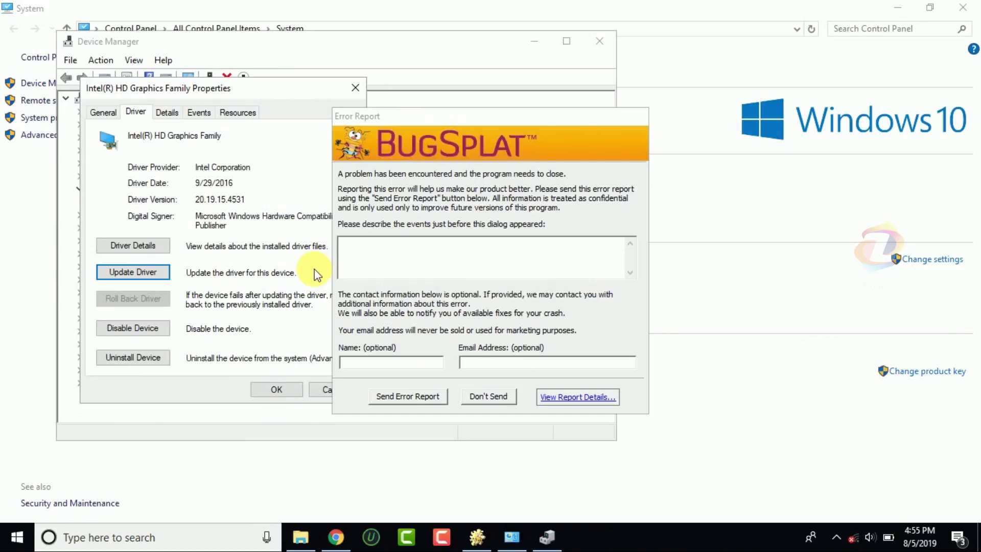
- Install Intel(R) HD Graphics Family driver version 20.19.15.4531 [9/29/2016] manually from the list of available drivers on the computer
{"action": "left_click", "coordinate": [140, 273]}
{"action": "left_click", "coordinate": [159, 294]}
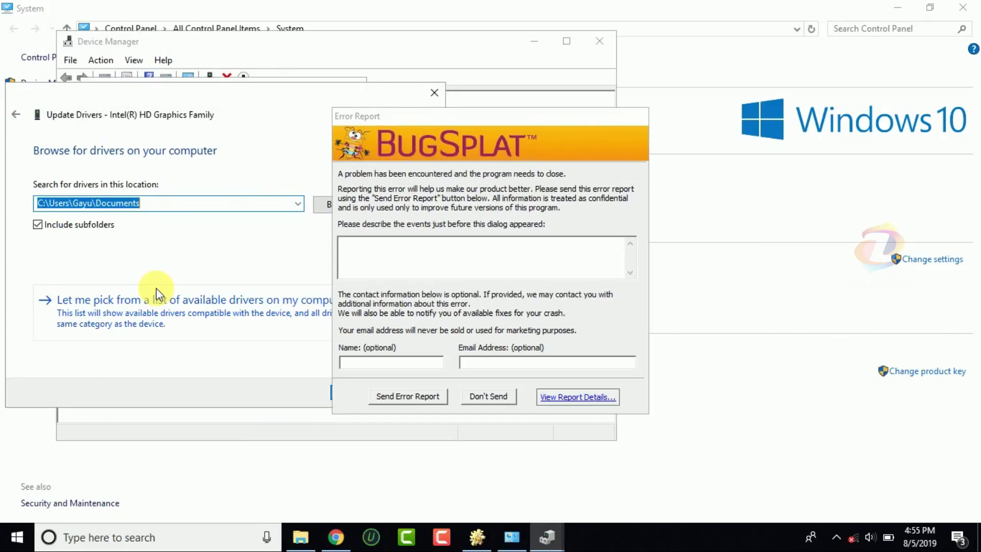
{"action": "left_click", "coordinate": [186, 298]}
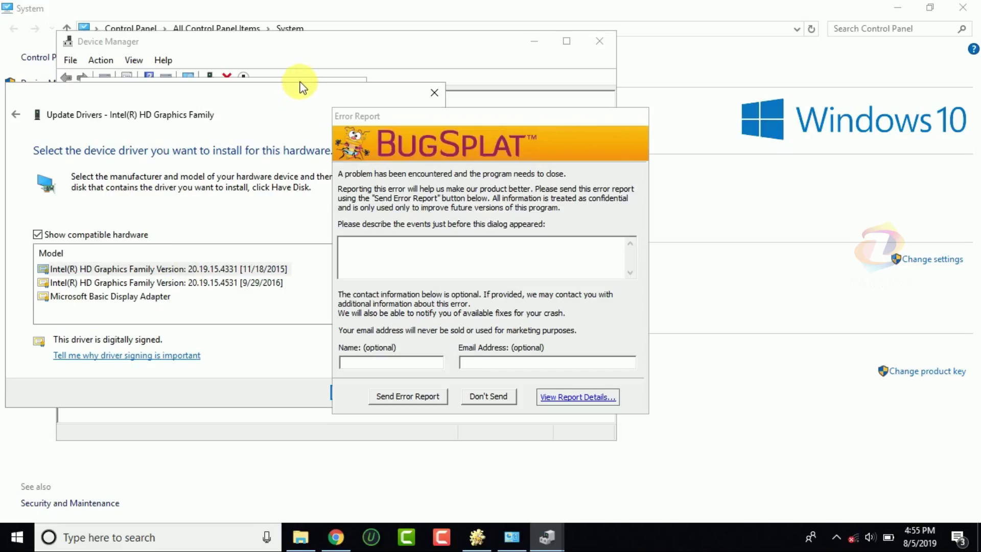
{"action": "left_click_drag", "start_coordinate": [295, 102], "coordinate": [224, 108]}
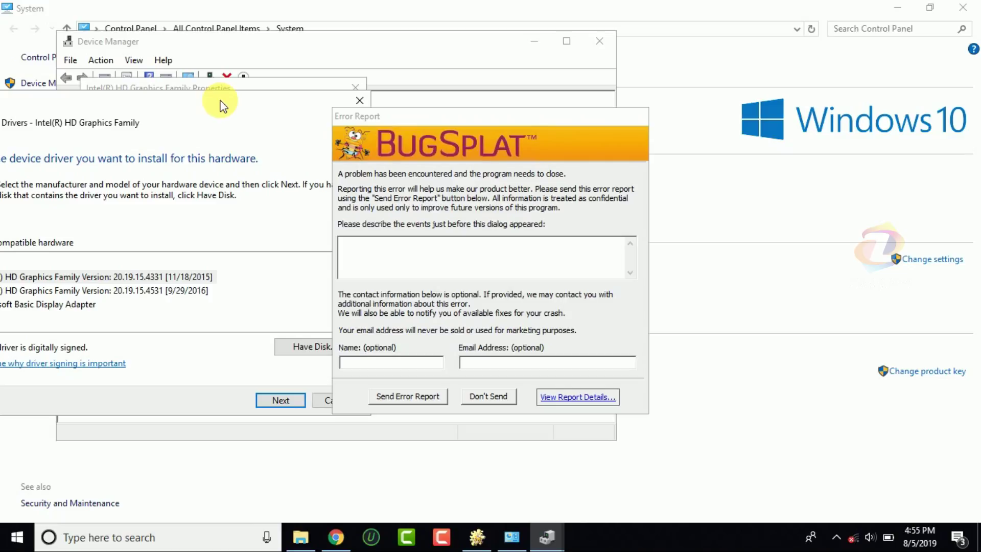
{"action": "left_click", "coordinate": [201, 292]}
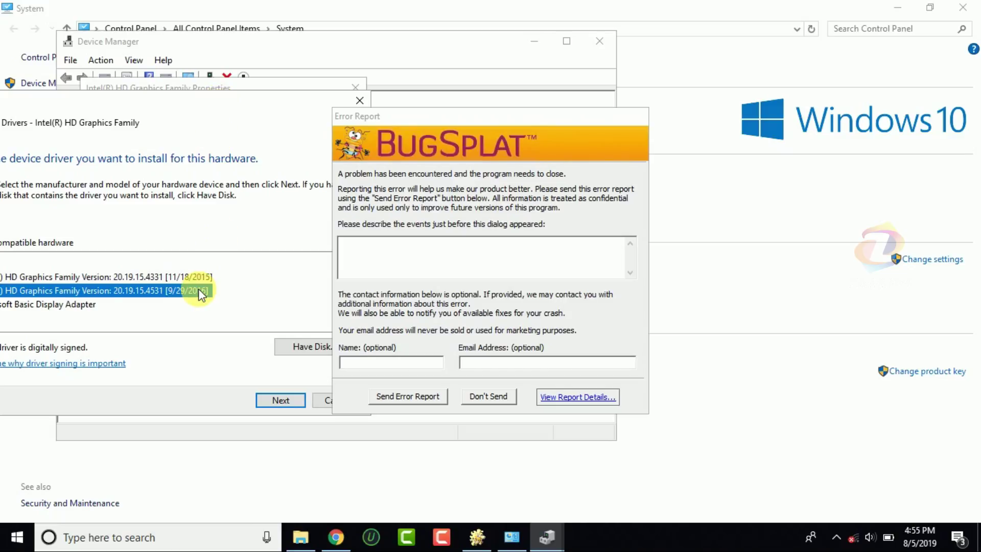
{"action": "mouse_move", "coordinate": [210, 105]}
{"action": "left_mouse_down"}
{"action": "mouse_move", "coordinate": [330, 99]}
{"action": "mouse_move", "coordinate": [224, 93]}
{"action": "left_mouse_up"}
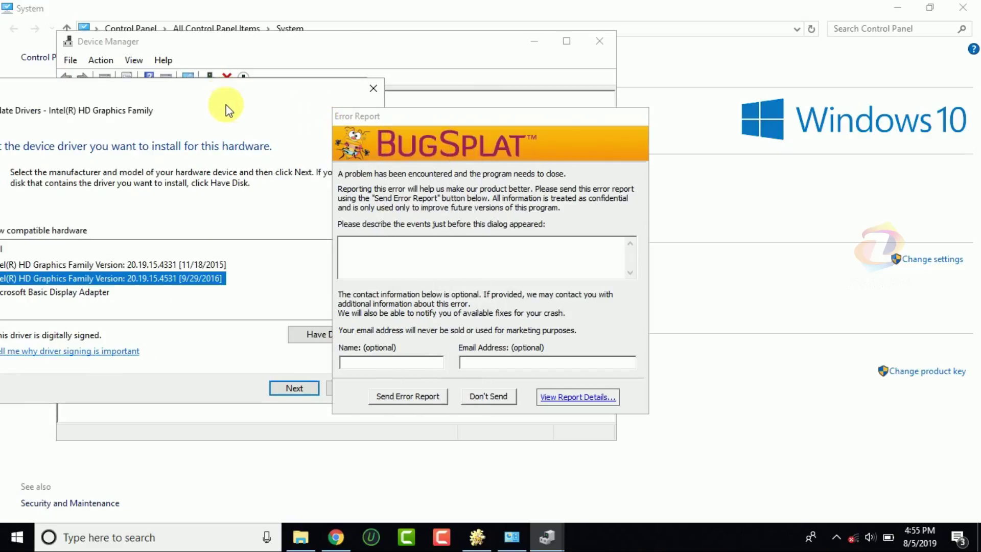
{"action": "left_click", "coordinate": [291, 389]}
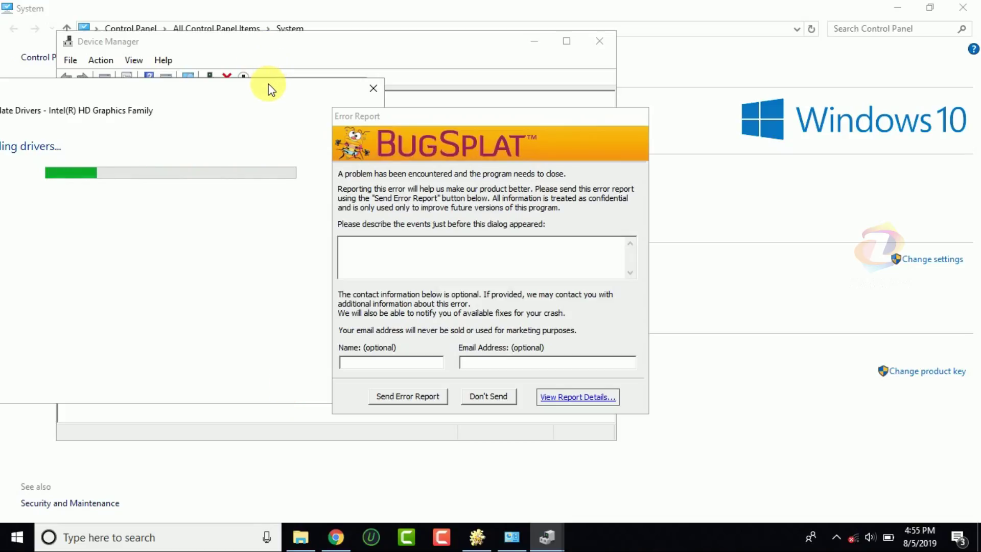
- Separate the driver update window from the BugSplat error report and close the update wizard once installation finishes
{"action": "left_click_drag", "start_coordinate": [268, 87], "coordinate": [207, 84]}
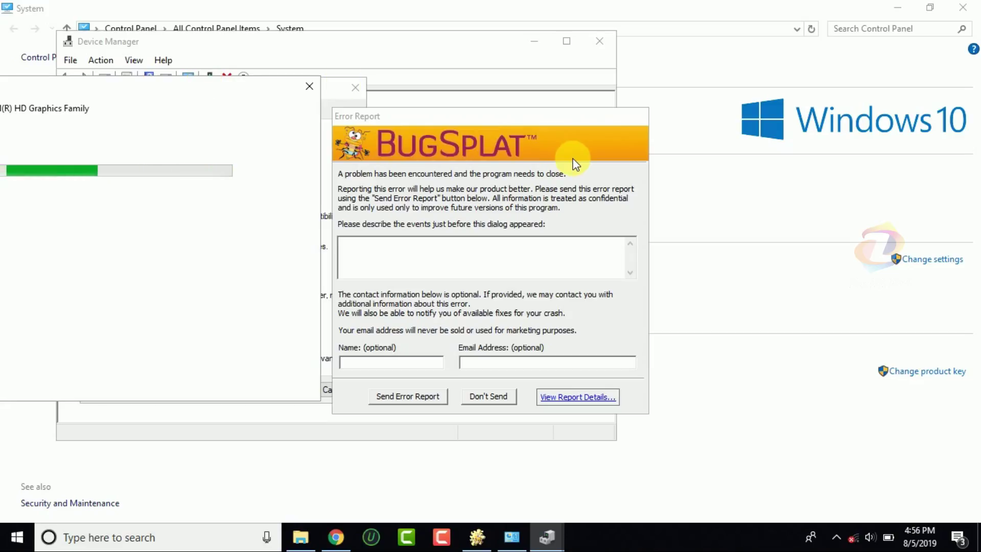
{"action": "left_click_drag", "start_coordinate": [516, 118], "coordinate": [753, 117]}
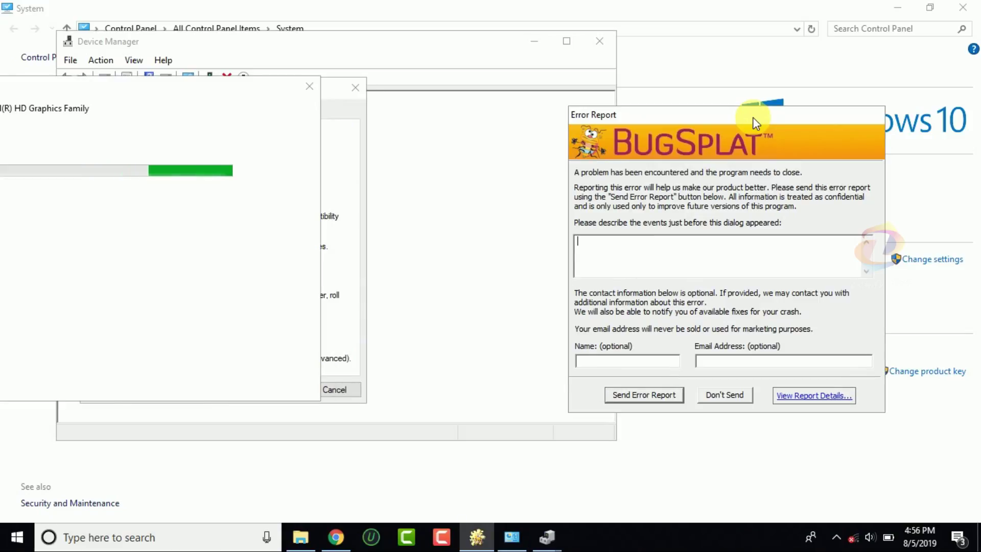
{"action": "left_click_drag", "start_coordinate": [236, 83], "coordinate": [407, 79]}
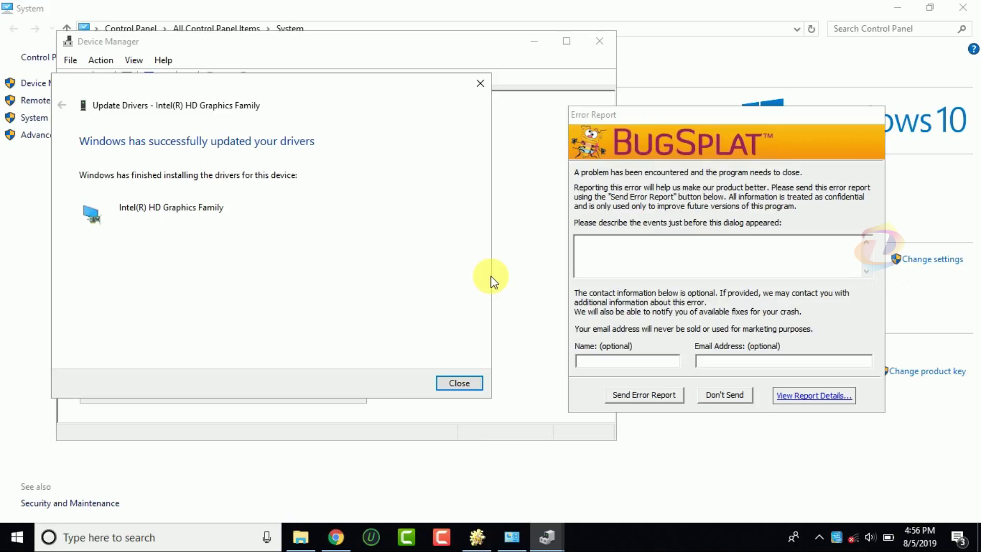
{"action": "left_click", "coordinate": [459, 384]}
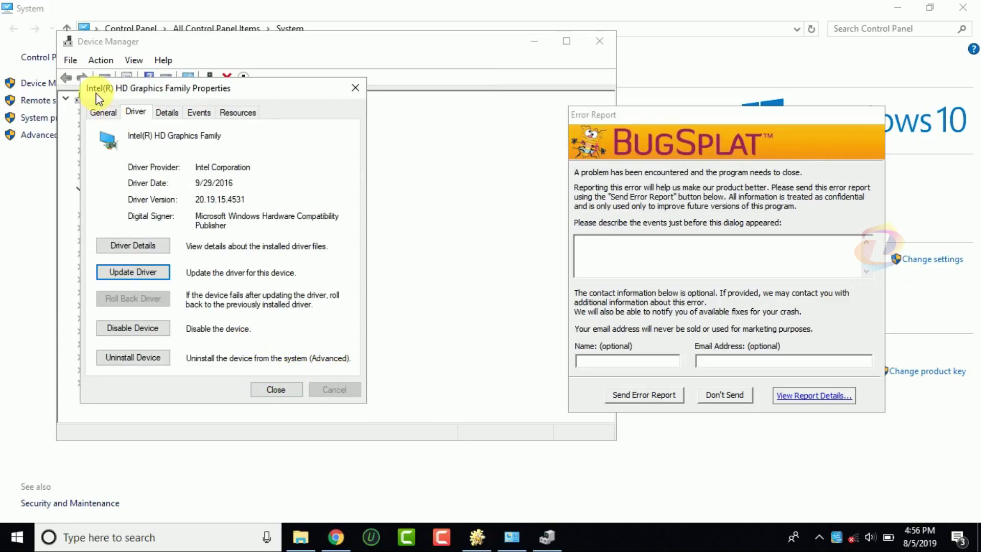
- Check the graphics adapter's general device status, close its properties and Device Manager, and minimize the System window
{"action": "left_click", "coordinate": [103, 112]}
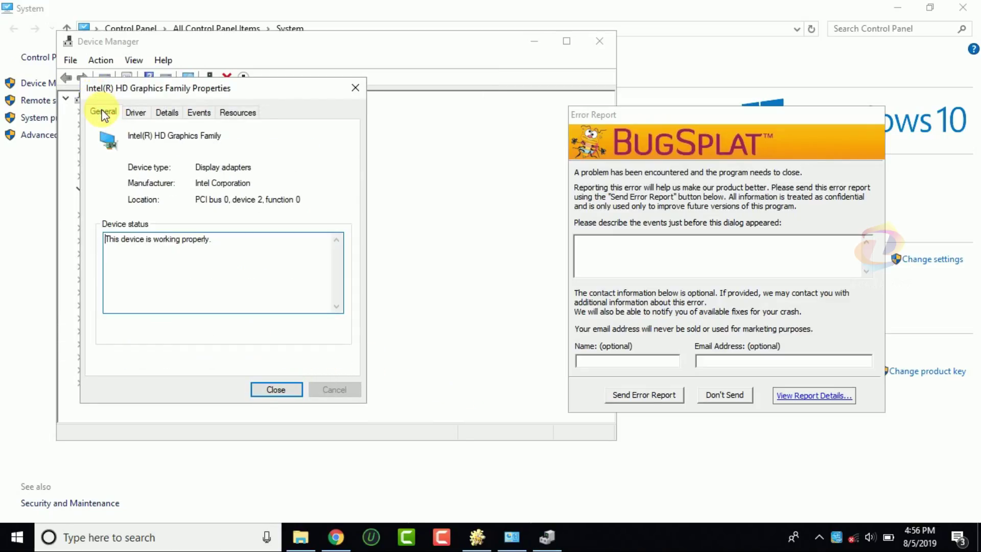
{"action": "left_click", "coordinate": [277, 389]}
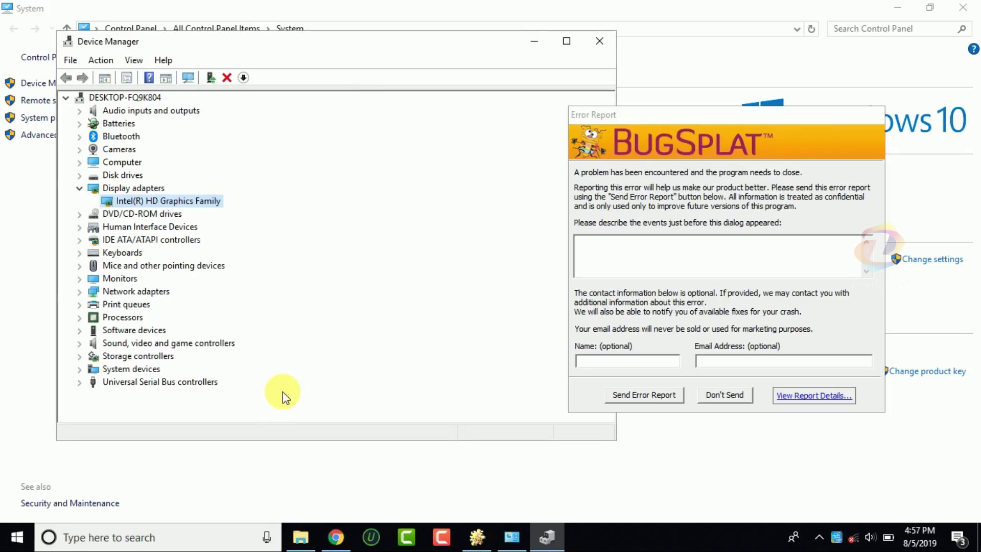
{"action": "left_click", "coordinate": [601, 41]}
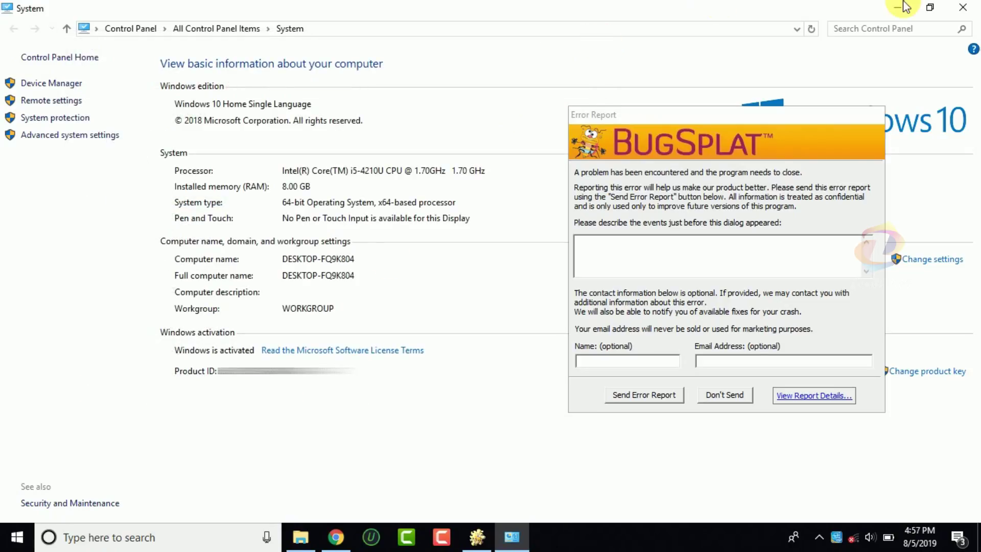
{"action": "left_click", "coordinate": [895, 7]}
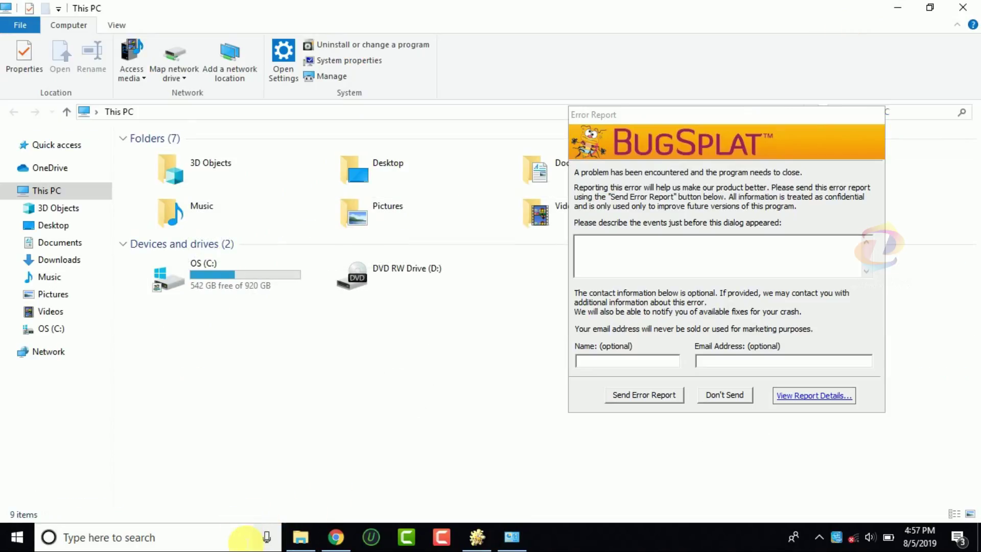
- Search Windows for regedit and launch the Registry Editor
{"action": "left_click", "coordinate": [243, 536]}
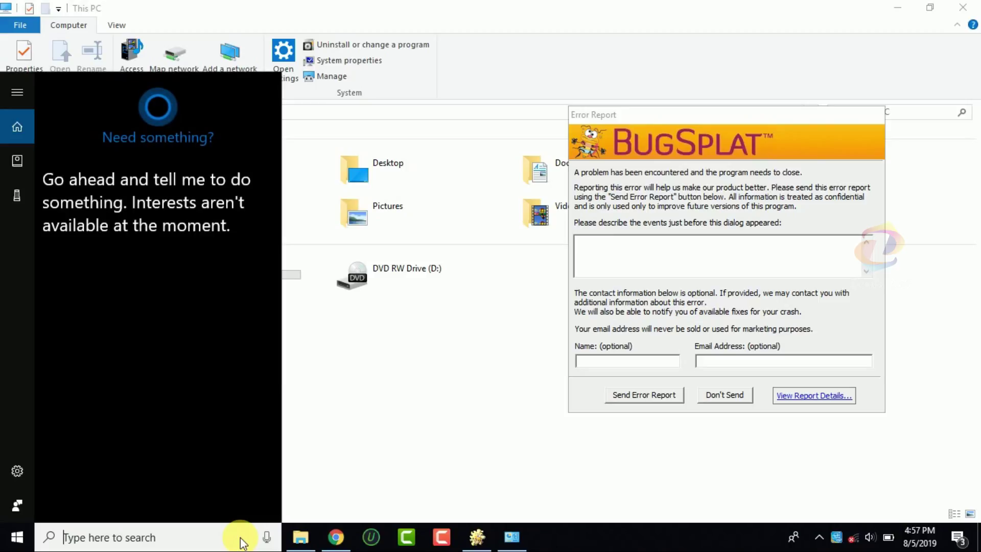
{"action": "type", "text": "p"}
{"action": "key", "text": "BackSpace"}
{"action": "type", "text": "rege"}
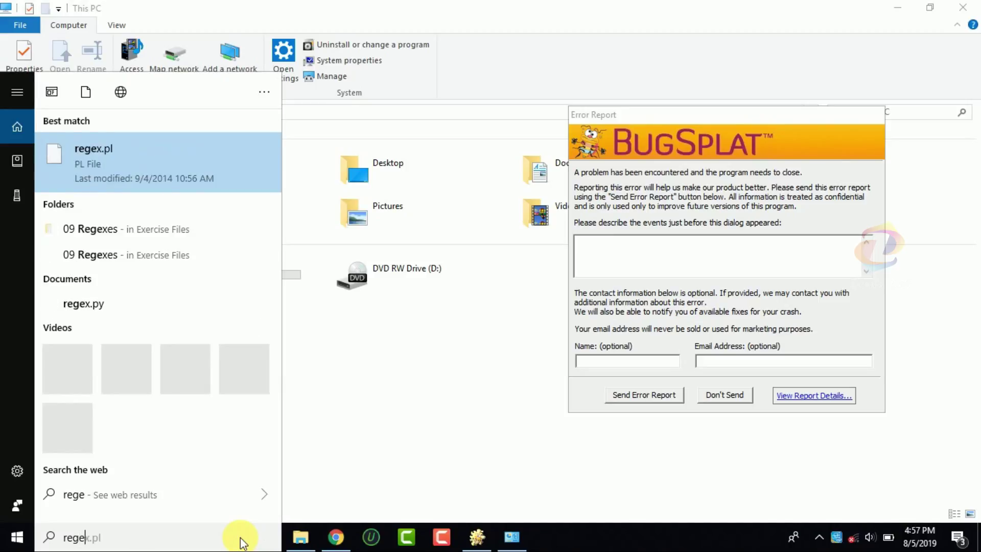
{"action": "type", "text": "dit"}
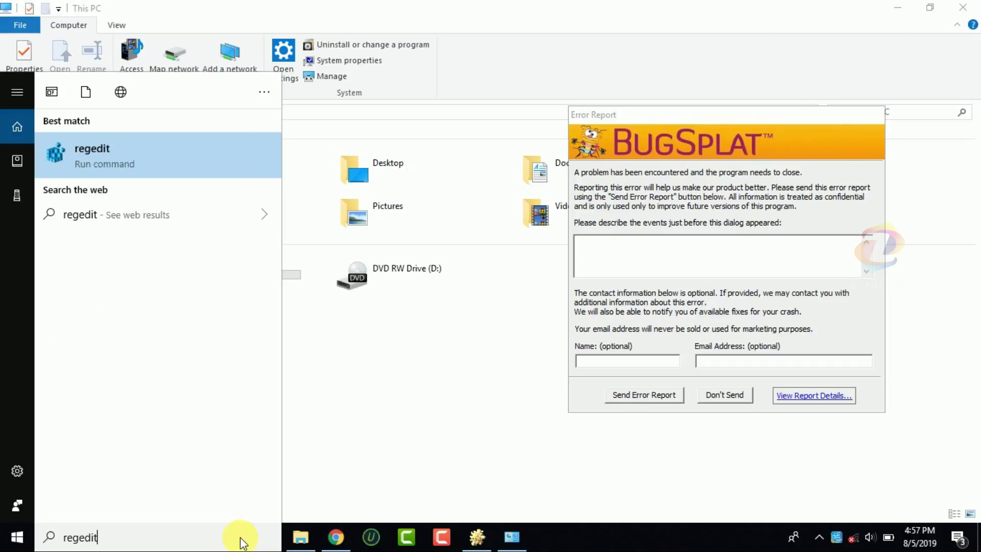
{"action": "left_click", "coordinate": [202, 145]}
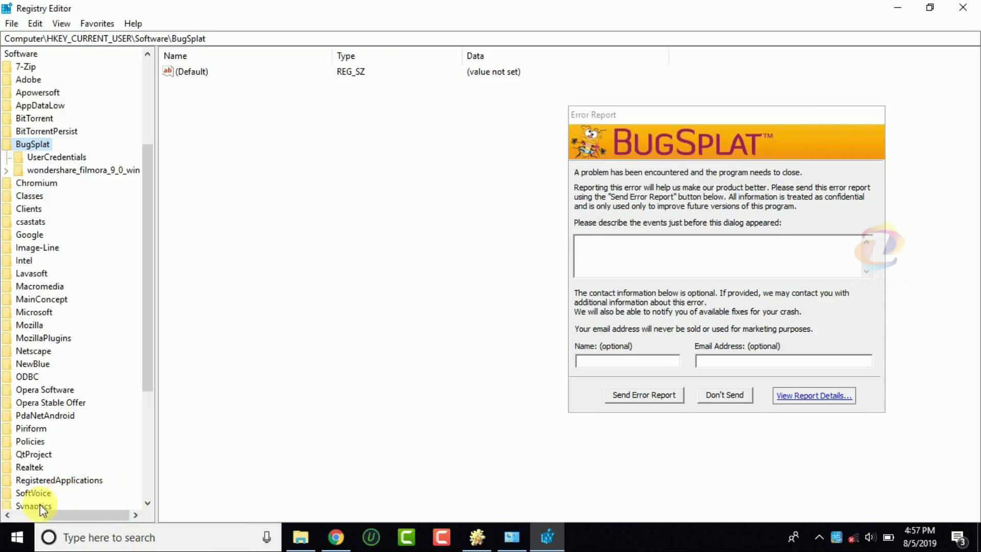
- Collapse the open registry branches and expand HKEY_CURRENT_USER\Software from the top of the tree
{"action": "left_click", "coordinate": [28, 515]}
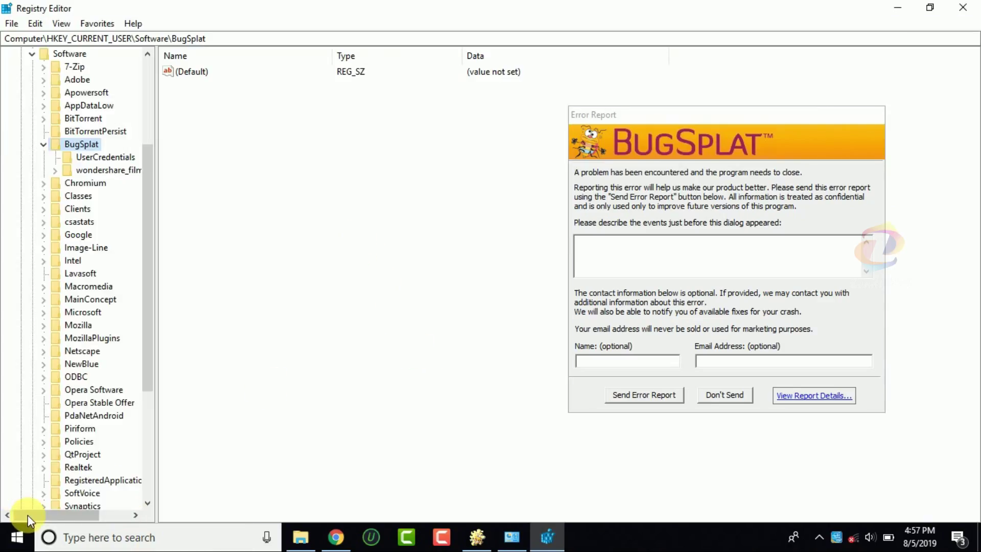
{"action": "left_click", "coordinate": [32, 54]}
{"action": "left_click", "coordinate": [22, 80]}
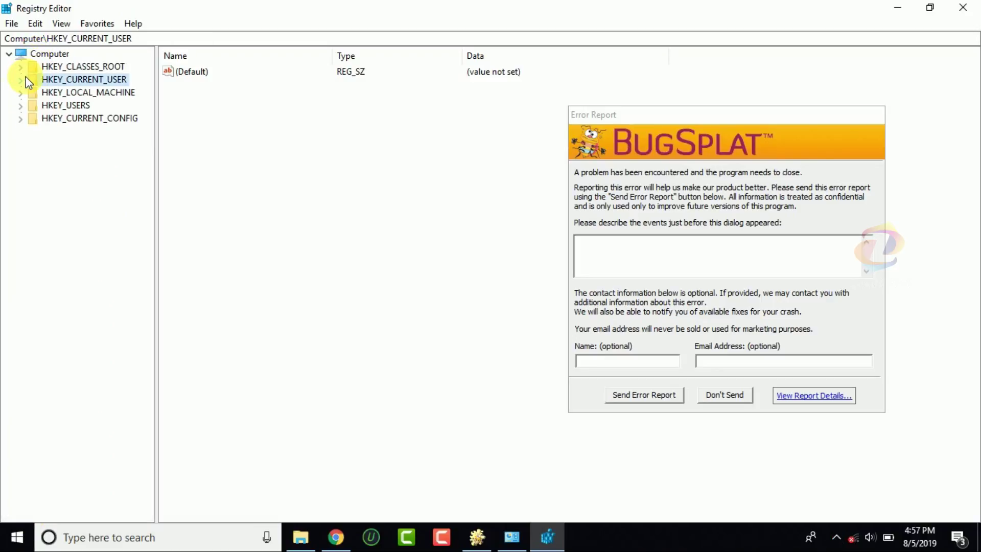
{"action": "left_click", "coordinate": [20, 80]}
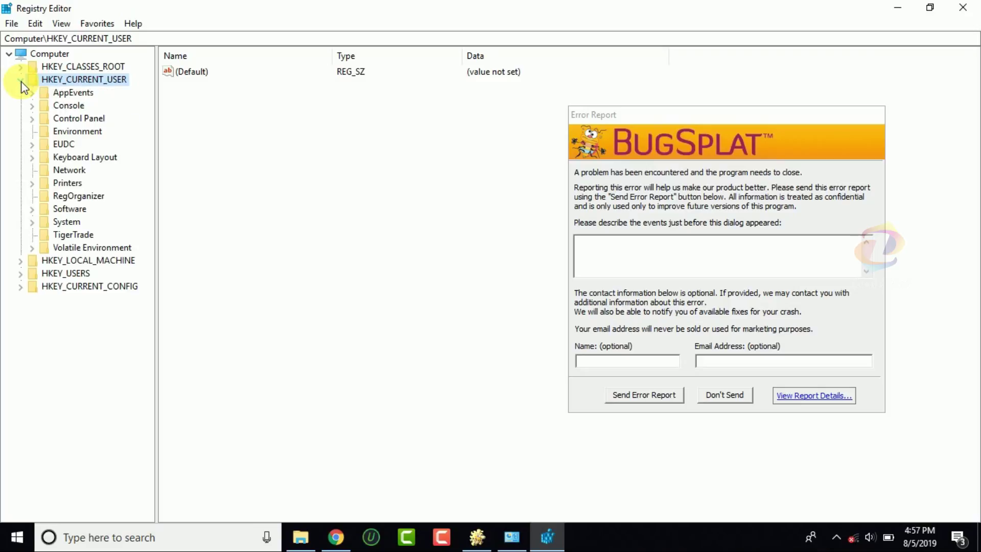
{"action": "left_click", "coordinate": [32, 209]}
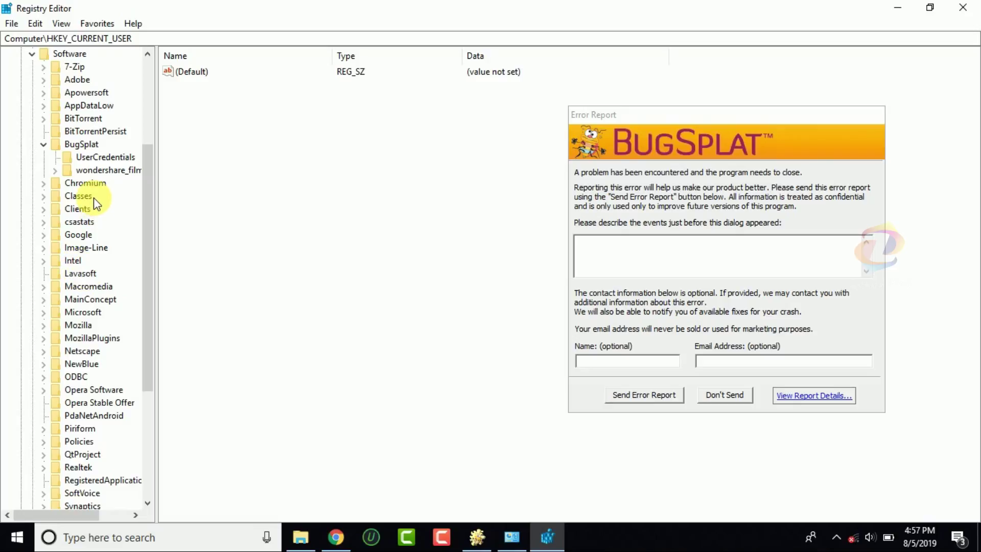
- Examine the subkeys of the BugSplat key, including the version keys inside wondershare_filmora_9_0_win
{"action": "left_click", "coordinate": [78, 145]}
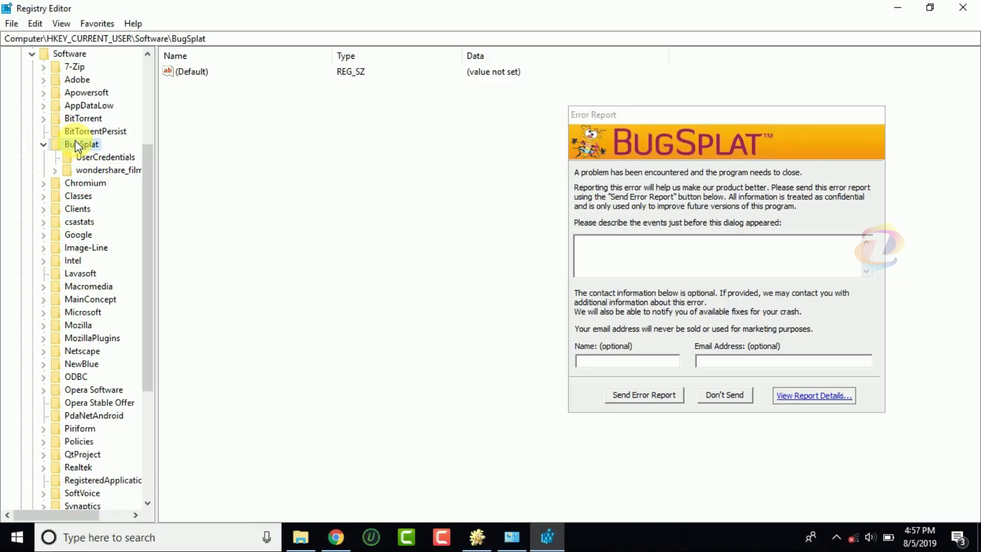
{"action": "left_click", "coordinate": [81, 168]}
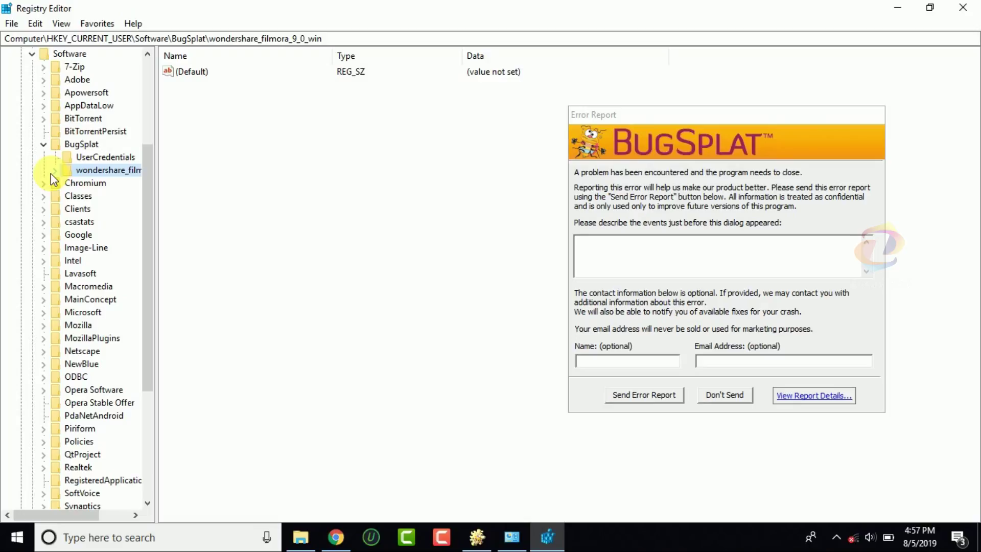
{"action": "left_click", "coordinate": [53, 172]}
{"action": "left_click", "coordinate": [67, 183]}
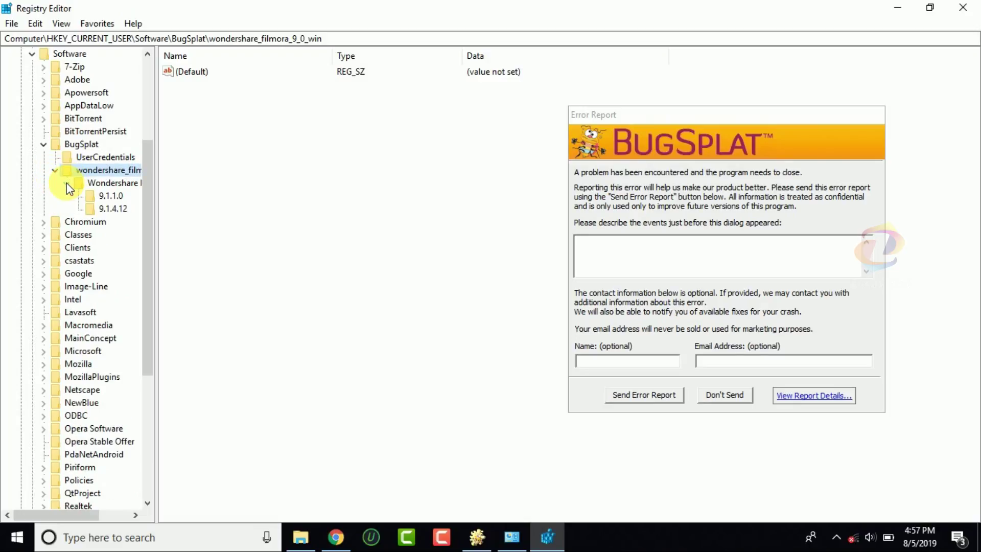
{"action": "left_click", "coordinate": [87, 155]}
- Delete the BugSplat key under HKEY_CURRENT_USER\Software with all its subkeys and confirm the deletion
{"action": "left_click", "coordinate": [84, 145]}
{"action": "right_click", "coordinate": [90, 152]}
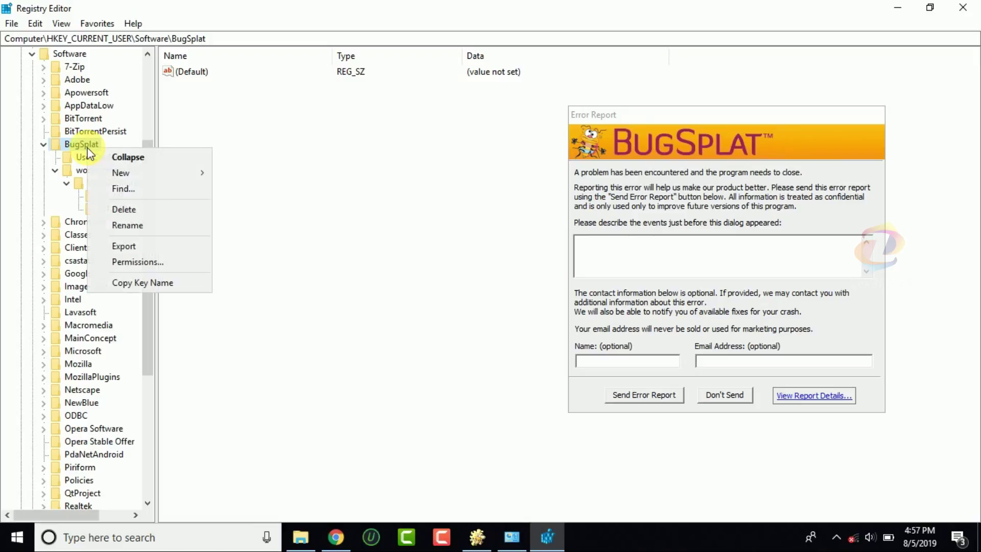
{"action": "left_click", "coordinate": [148, 214]}
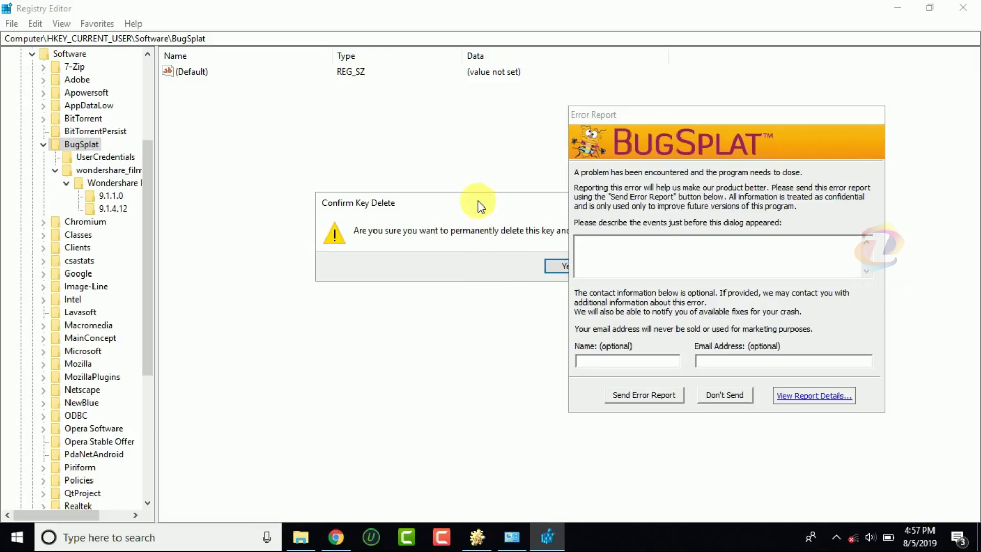
{"action": "left_click_drag", "start_coordinate": [477, 201], "coordinate": [380, 188]}
{"action": "left_click", "coordinate": [471, 254]}
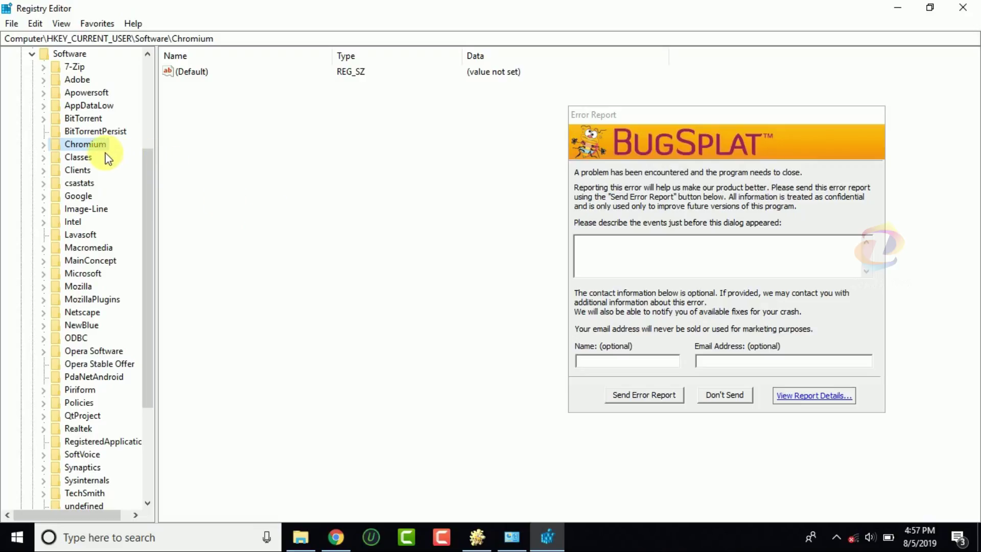
- Collapse the Software and HKEY_CURRENT_USER branches and search the registry for remaining bugsplat entries
{"action": "left_click", "coordinate": [67, 148]}
{"action": "left_click", "coordinate": [31, 53]}
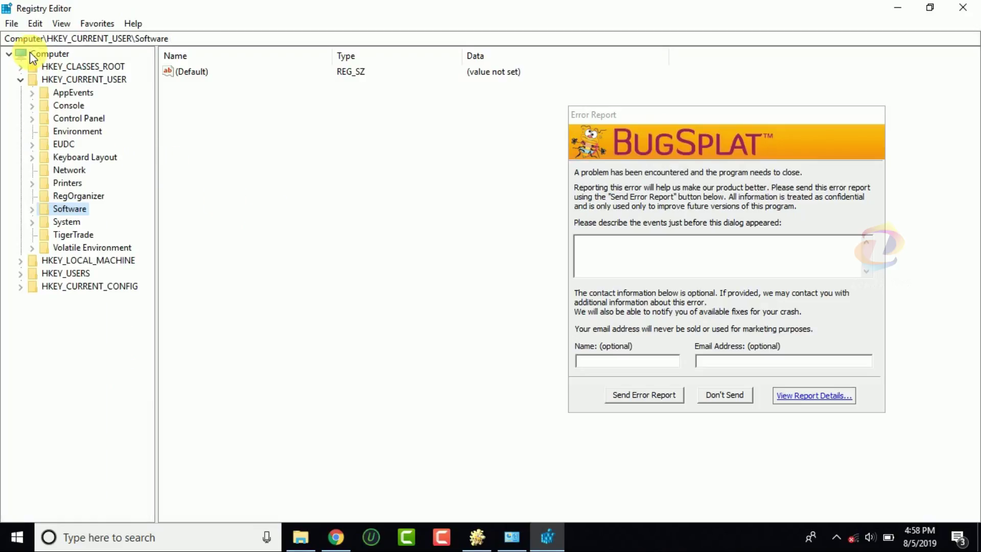
{"action": "left_click", "coordinate": [20, 79]}
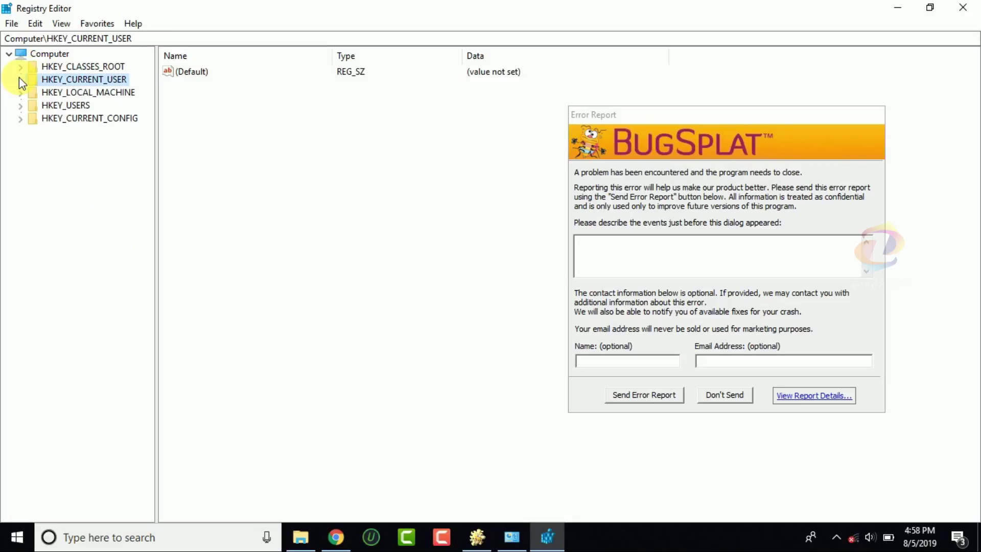
{"action": "left_click", "coordinate": [36, 25]}
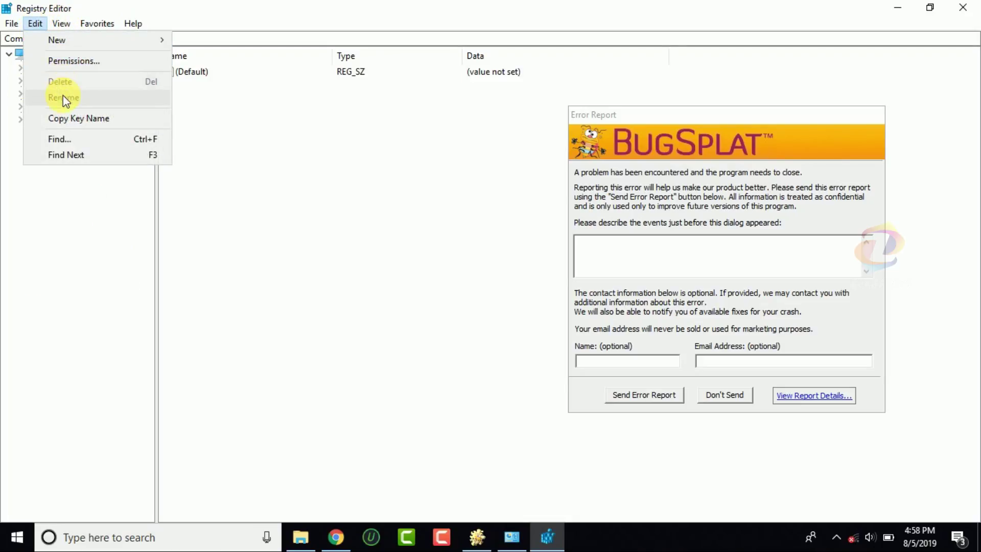
{"action": "left_click", "coordinate": [70, 137]}
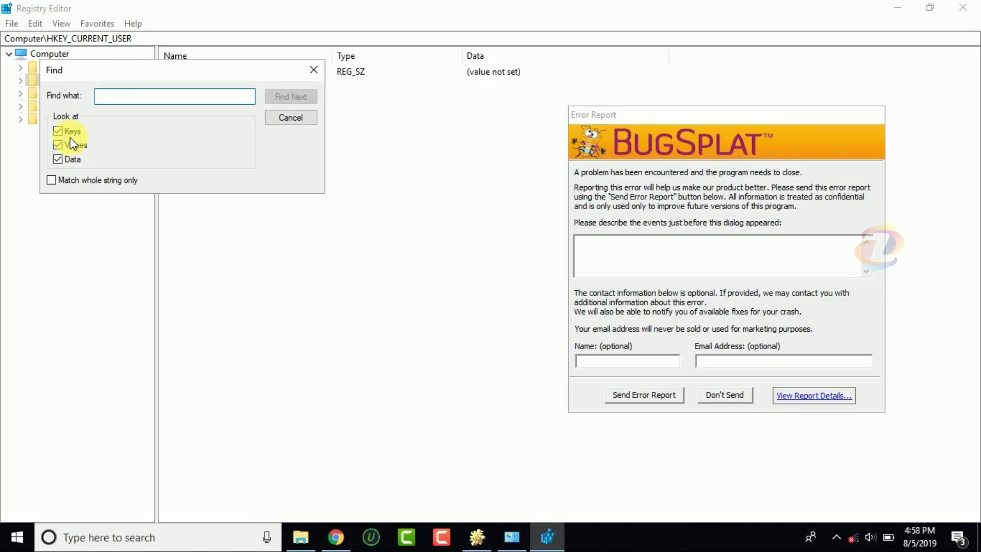
{"action": "type", "text": "bugsplat"}
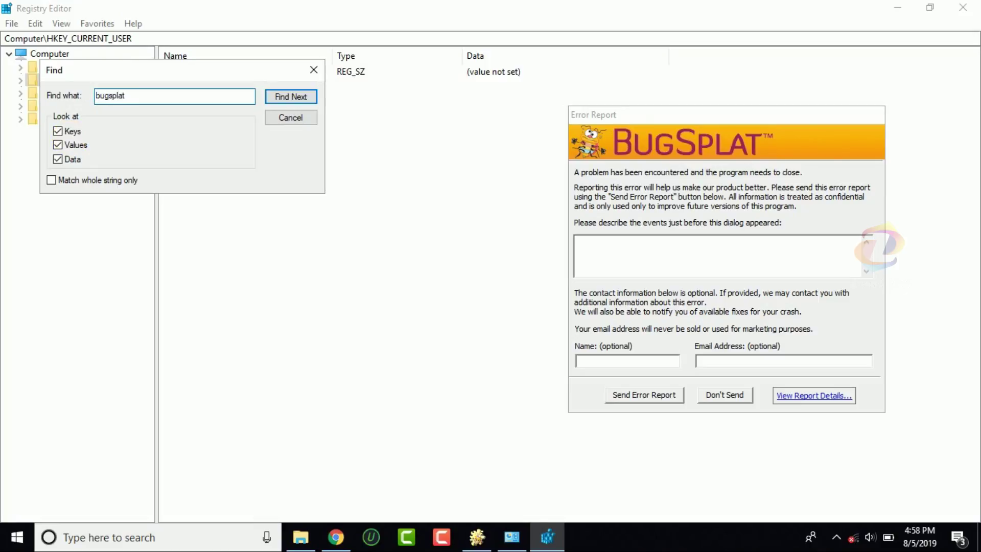
{"action": "key", "text": "Return"}
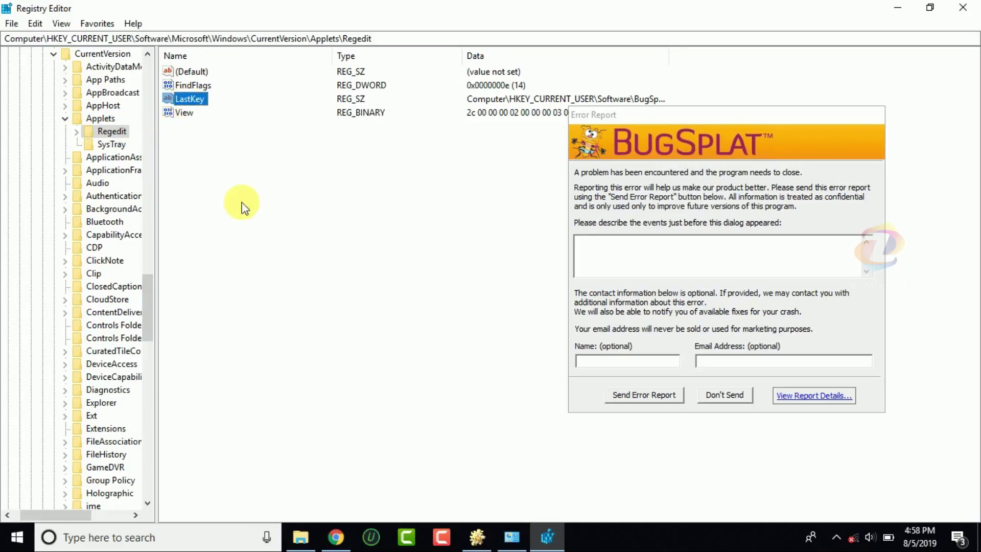
{"action": "left_click", "coordinate": [272, 234]}
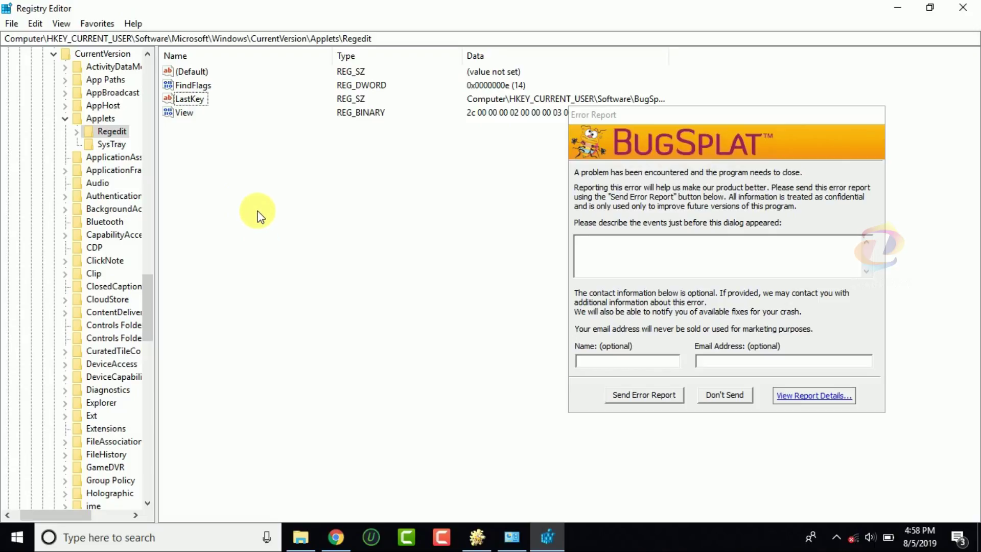
- Close the Registry Editor and the This PC window, and dismiss the BugSplat error report without sending it
{"action": "left_click", "coordinate": [964, 7]}
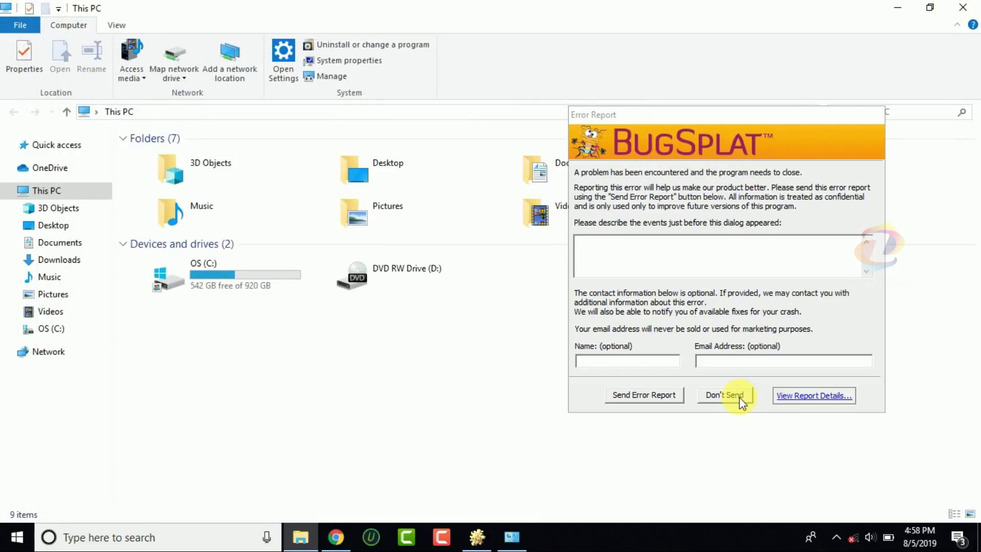
{"action": "left_click", "coordinate": [740, 397]}
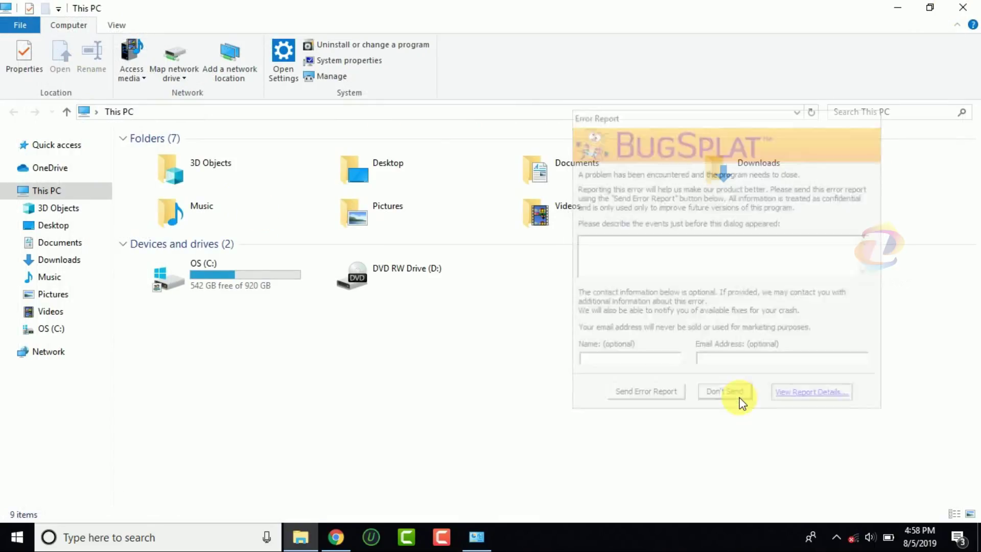
{"action": "left_click", "coordinate": [977, 7]}
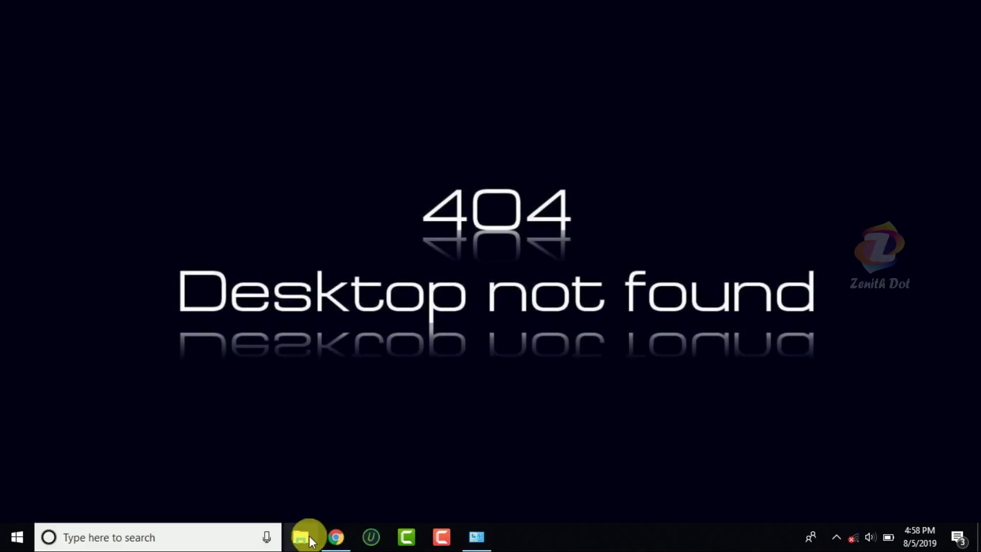
- Launch Wondershare Filmora9 from the Desktop folder in File Explorer and minimize the folder window
{"action": "left_click", "coordinate": [306, 535]}
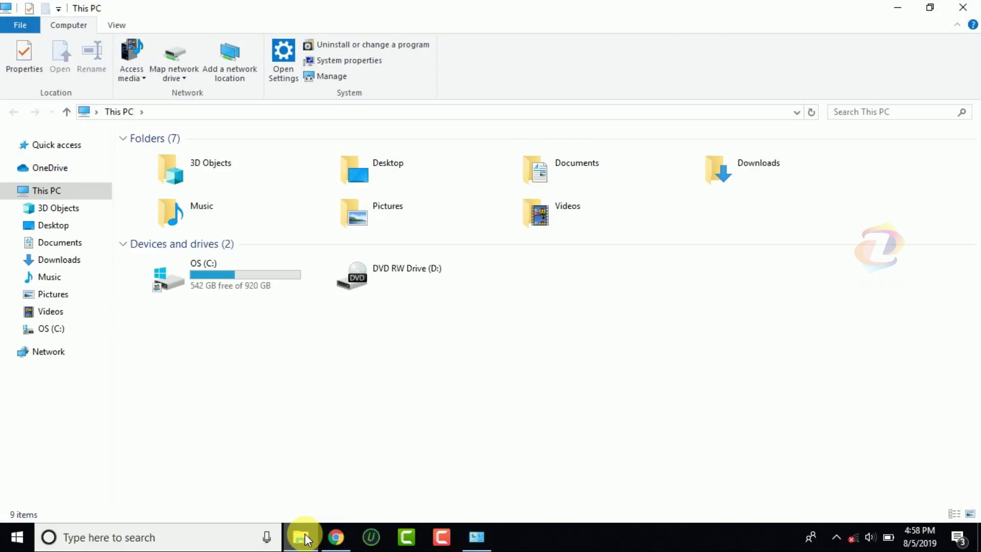
{"action": "left_click", "coordinate": [74, 230]}
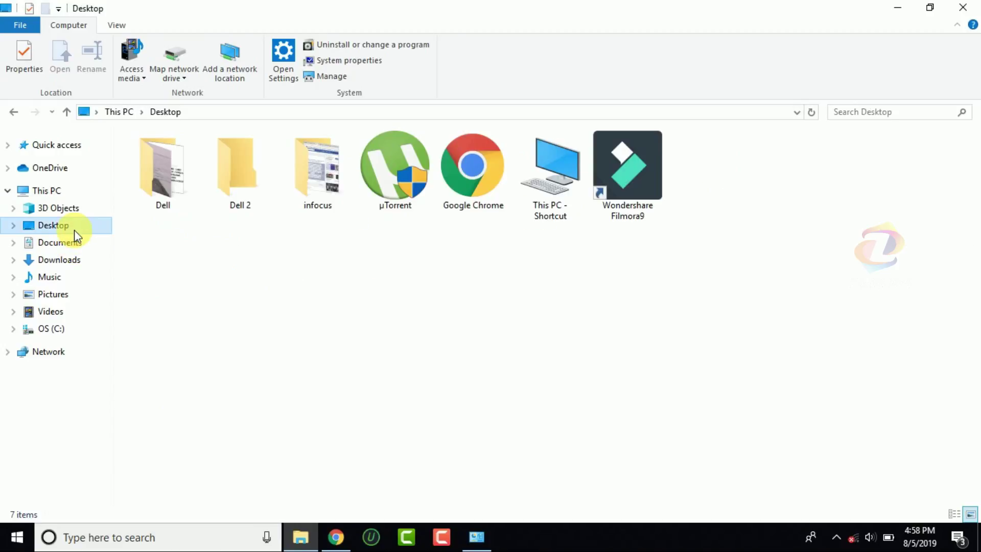
{"action": "double_click", "coordinate": [628, 185]}
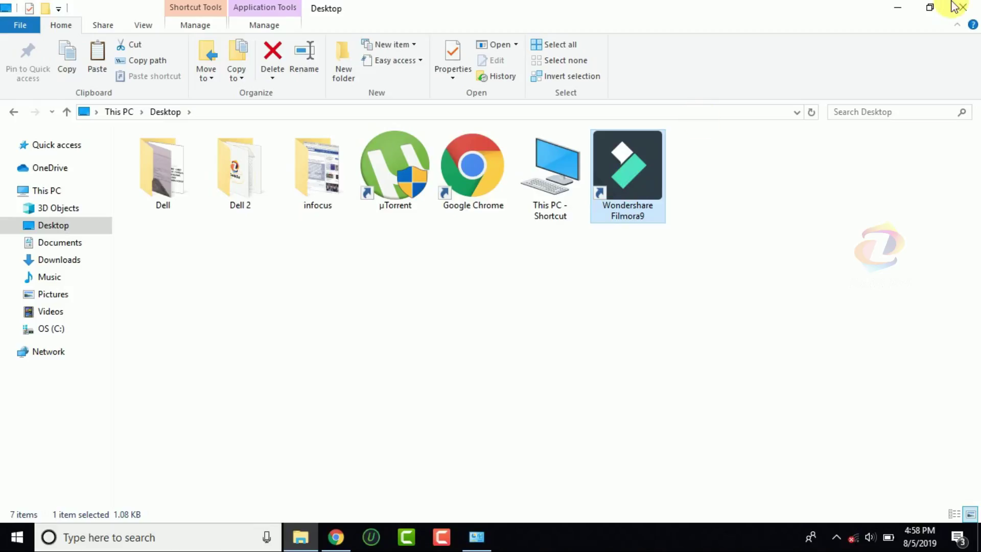
{"action": "left_click", "coordinate": [900, 3]}
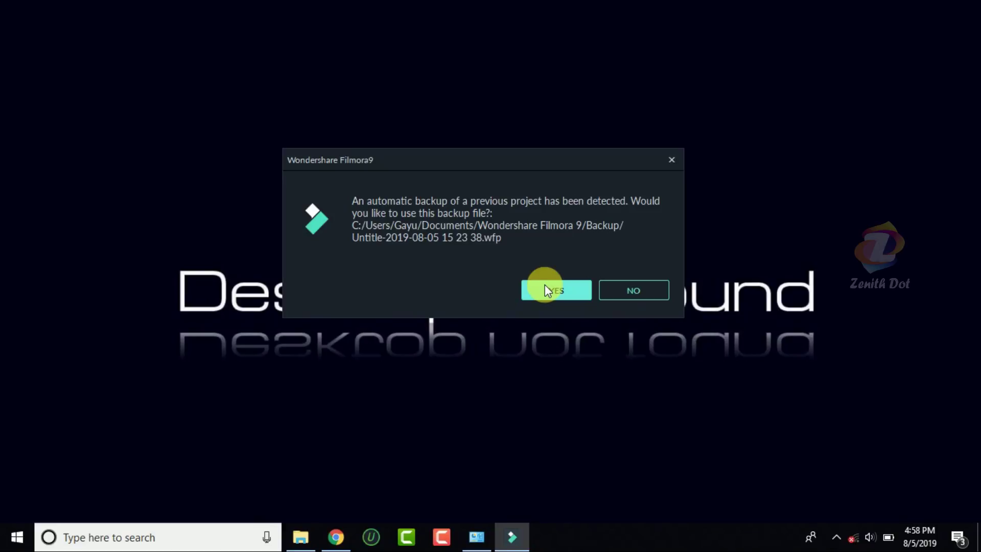
- Restore the previous project from the automatic backup file and dismiss the offline connection notice
{"action": "left_click", "coordinate": [545, 289]}
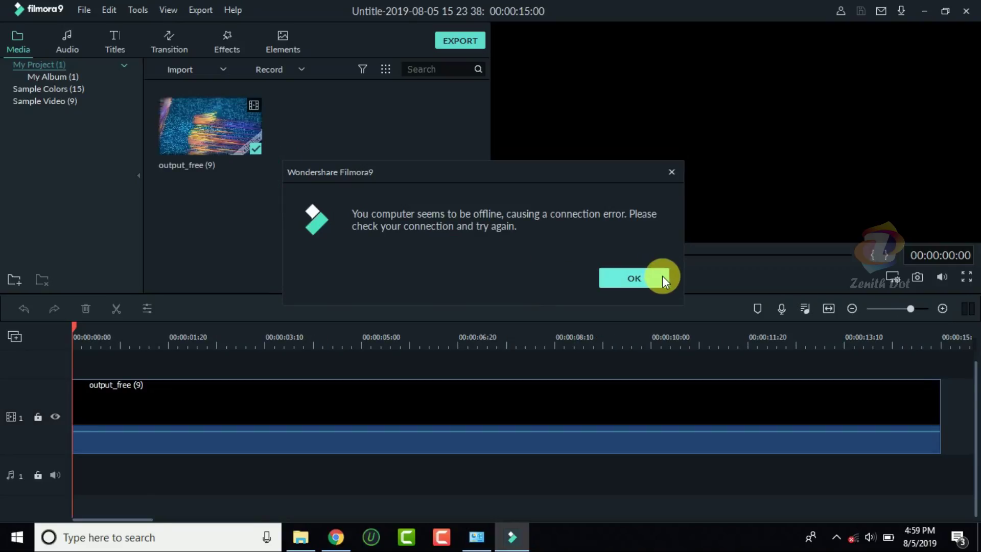
{"action": "left_click", "coordinate": [645, 280]}
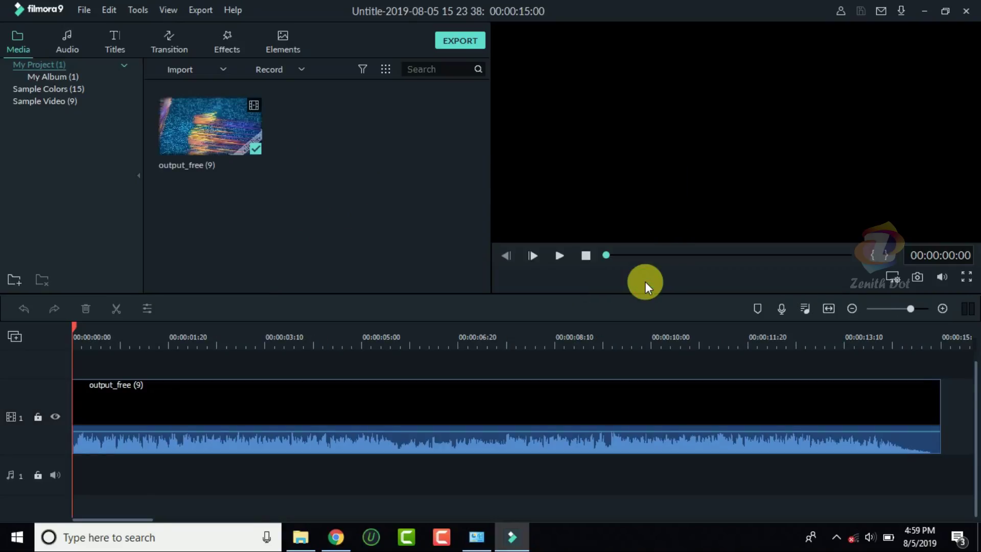
- Test the restored project by briefly playing and pausing its preview, and view the audio library
{"action": "left_click", "coordinate": [561, 254]}
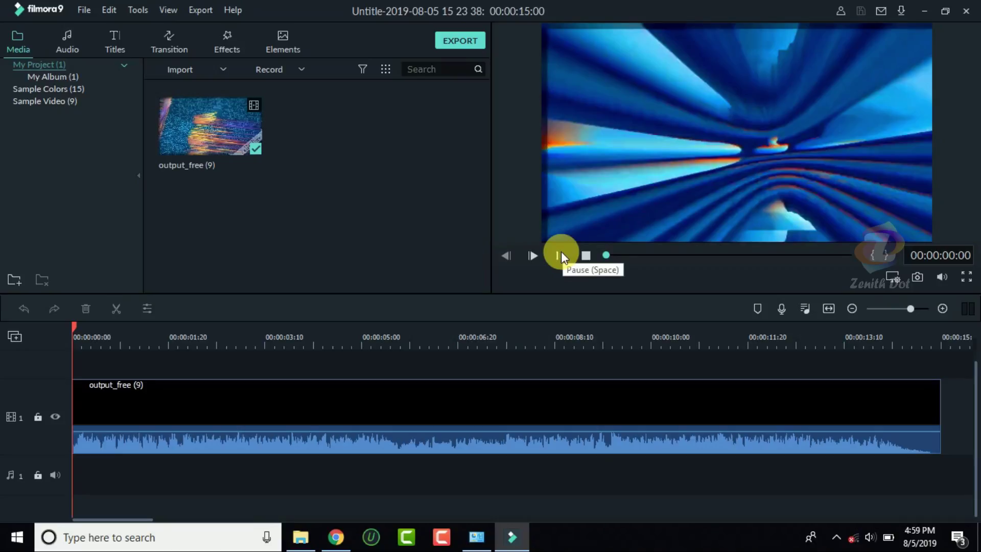
{"action": "left_click", "coordinate": [561, 254]}
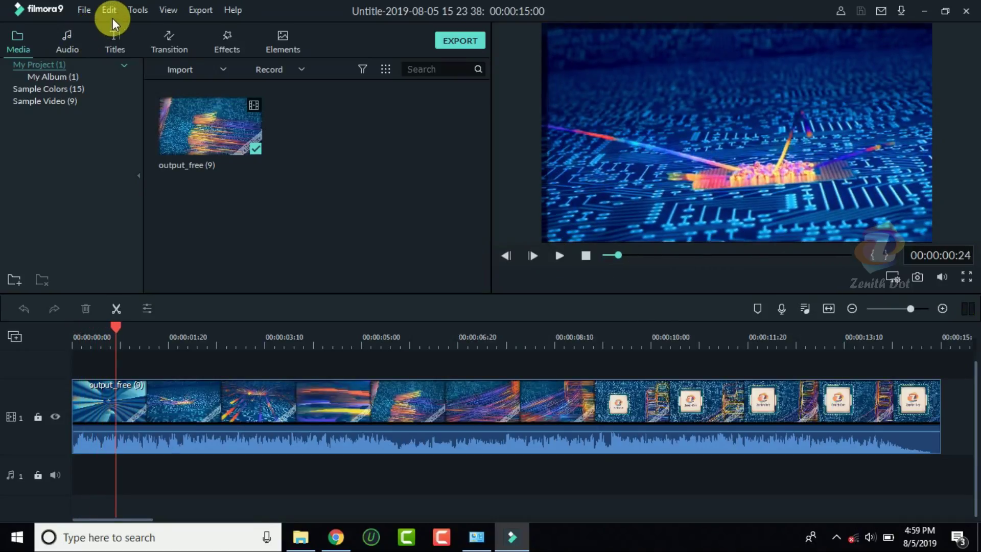
{"action": "left_click", "coordinate": [72, 47]}
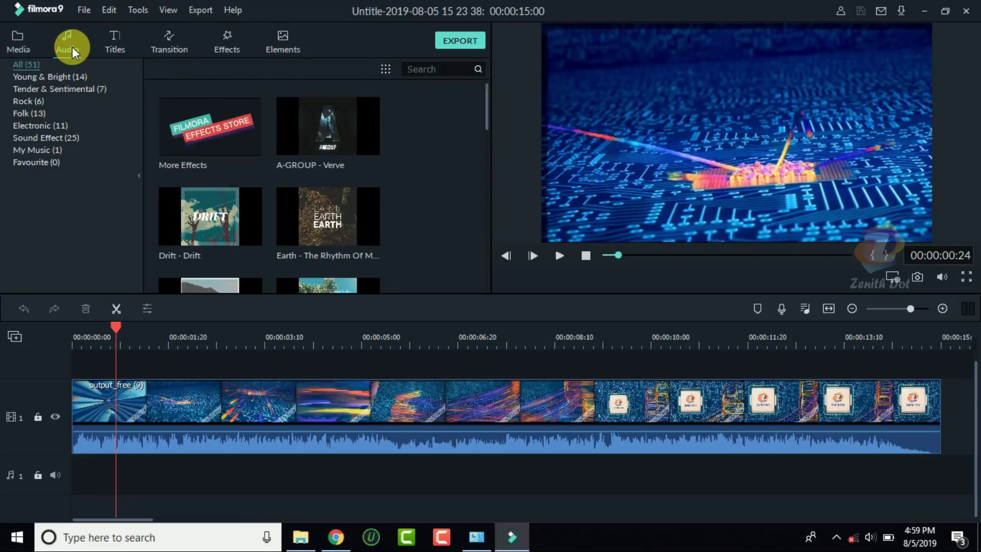